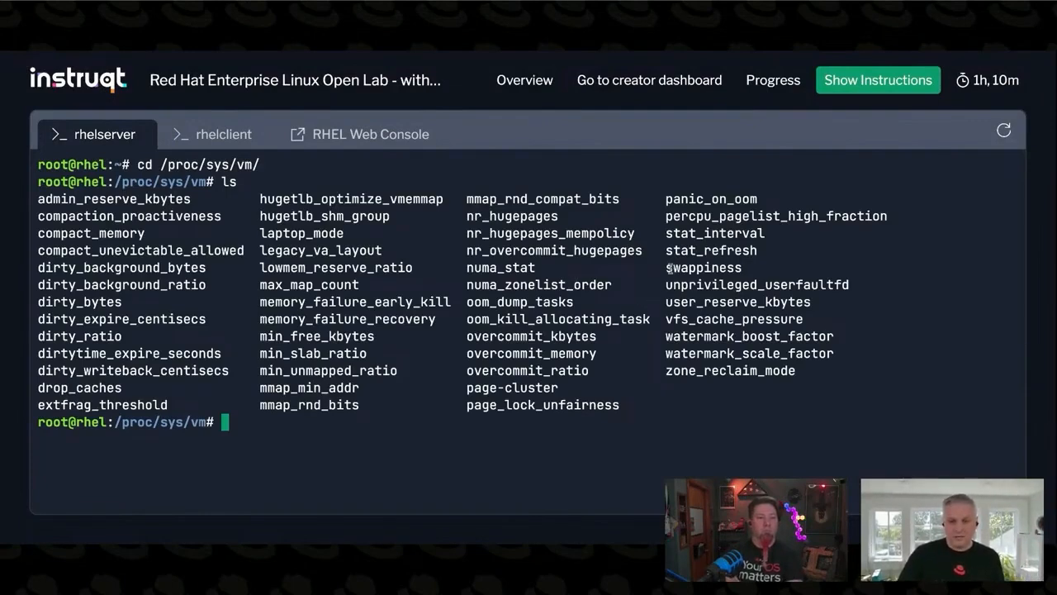
# Copy 'swappiness' from the /proc/sys/vm listing and clear the rhelserver terminal.
pyautogui.moveTo(666, 266); pyautogui.dragTo(740, 267)
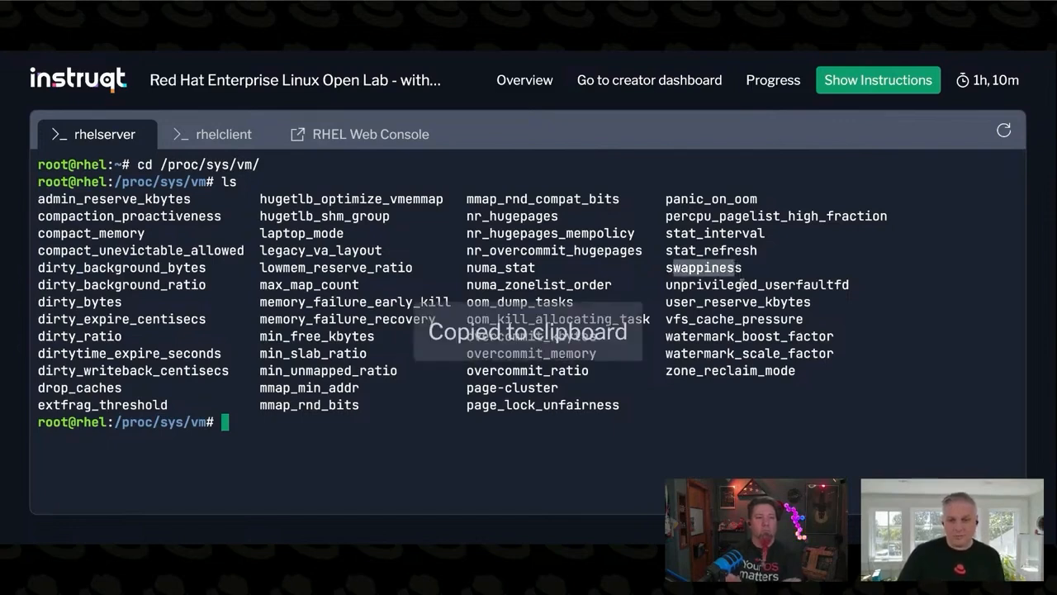
pyautogui.write('cl')
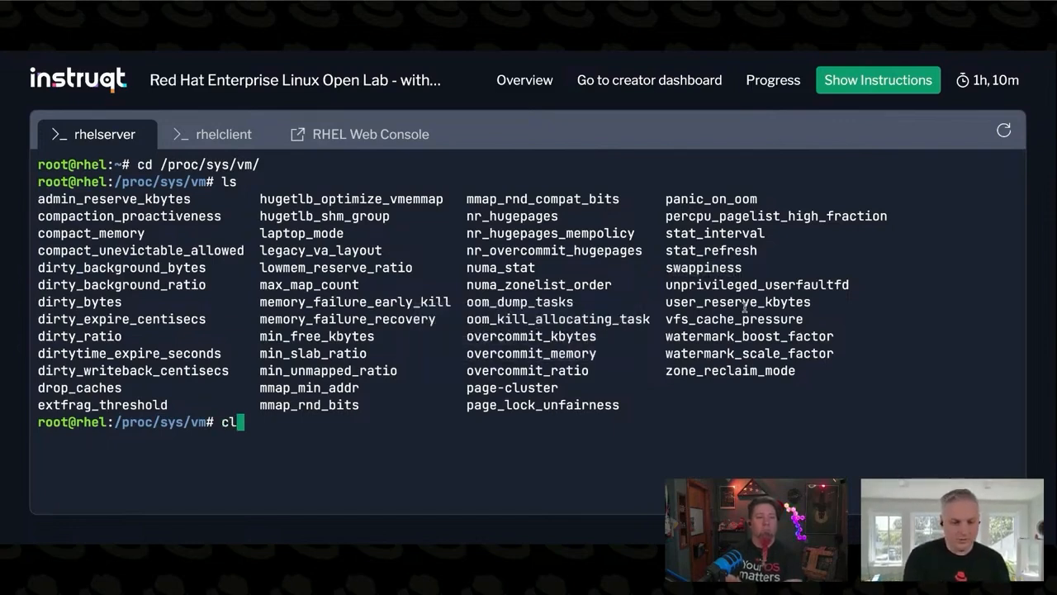
pyautogui.write('ea')
pyautogui.press('Return')
pyautogui.write('clear')
pyautogui.press('Return')
pyautogui.write('cat swa')
# Read the current value with cat swappiness, which prints 30.
pyautogui.press('Tab')
pyautogui.press('Return')
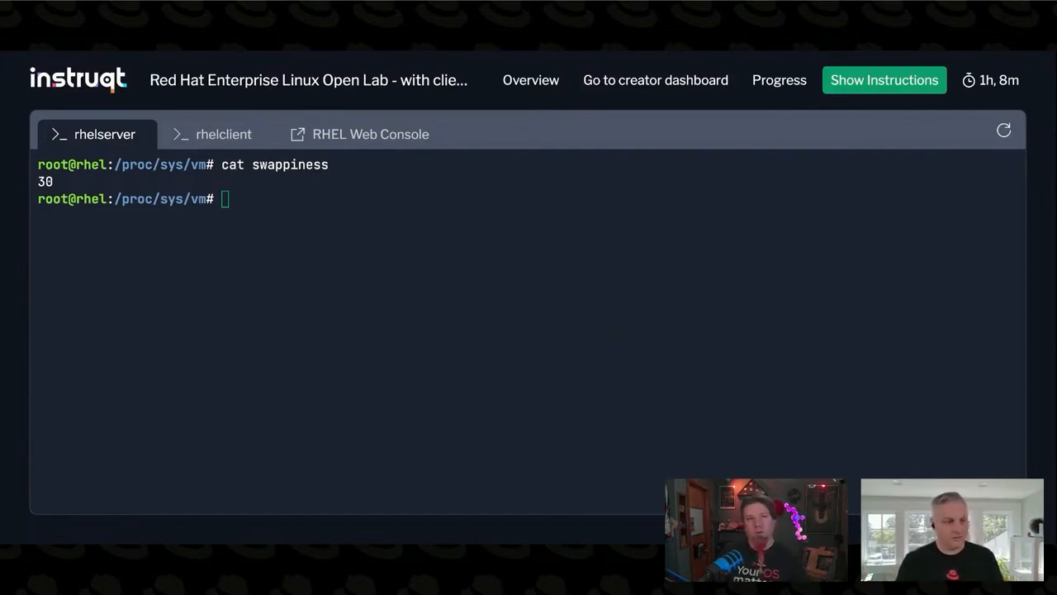
# Write 130 into swappiness with echo and read it back to confirm 130.
pyautogui.click(324, 198)
pyautogui.write('echo 130 > swappiness')
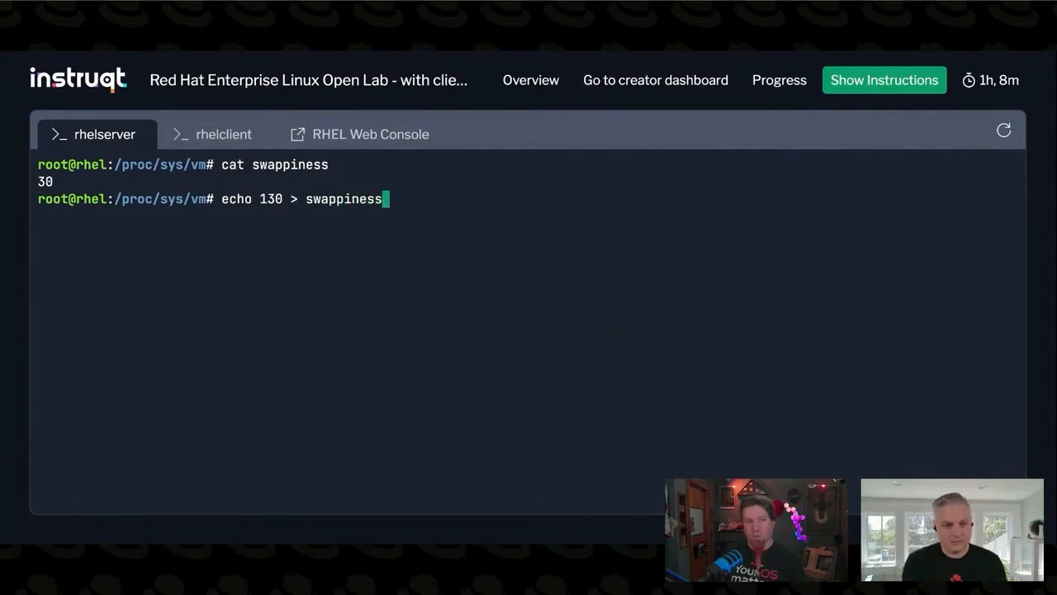
pyautogui.press('Return')
pyautogui.press('Up')
pyautogui.press('Up')
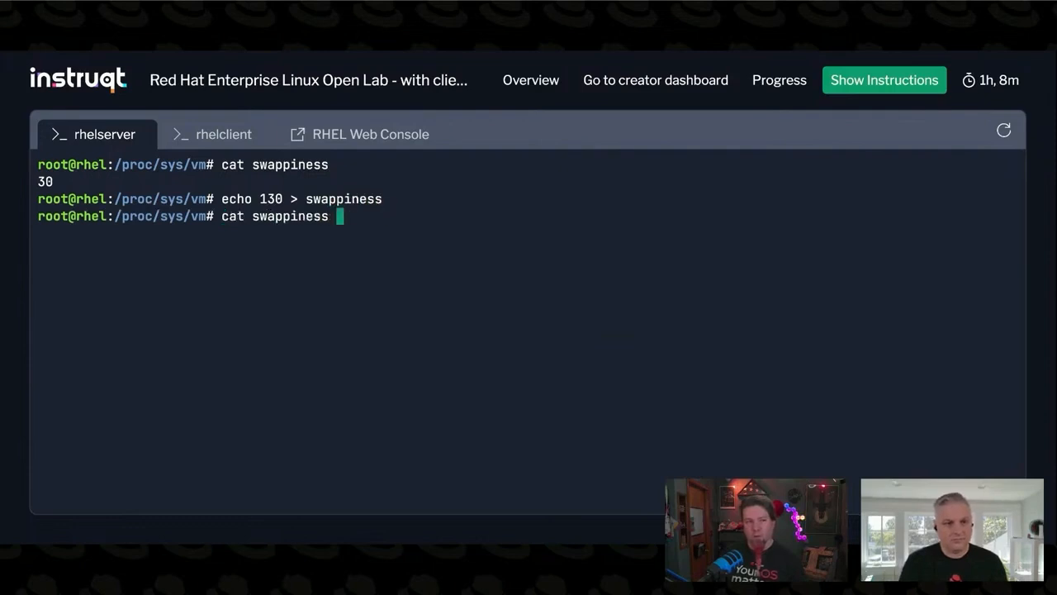
pyautogui.press('Return')
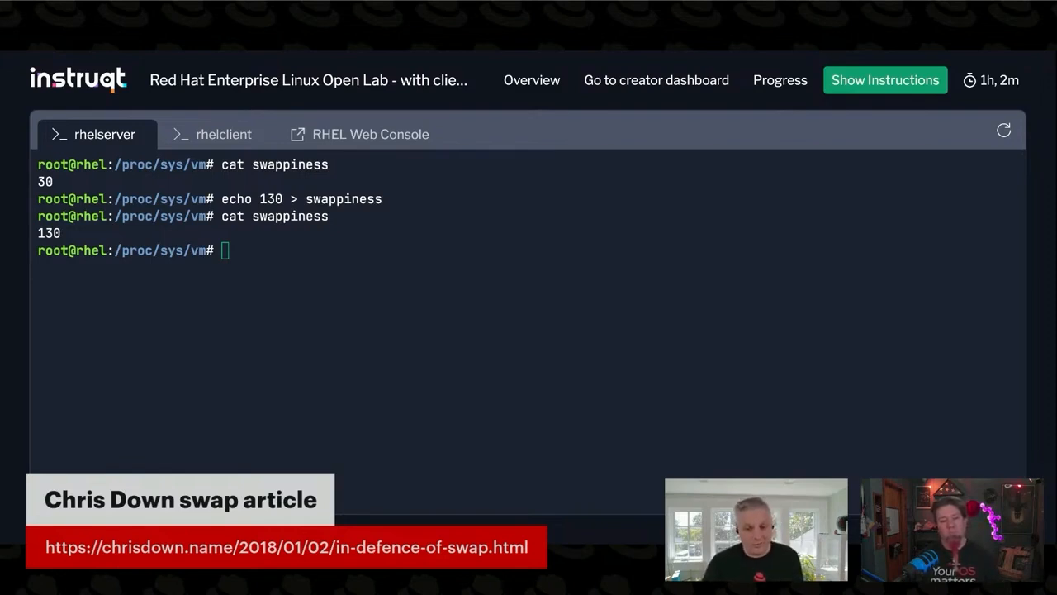
# Focus the rhelserver terminal to continue entering commands.
pyautogui.click(346, 245)
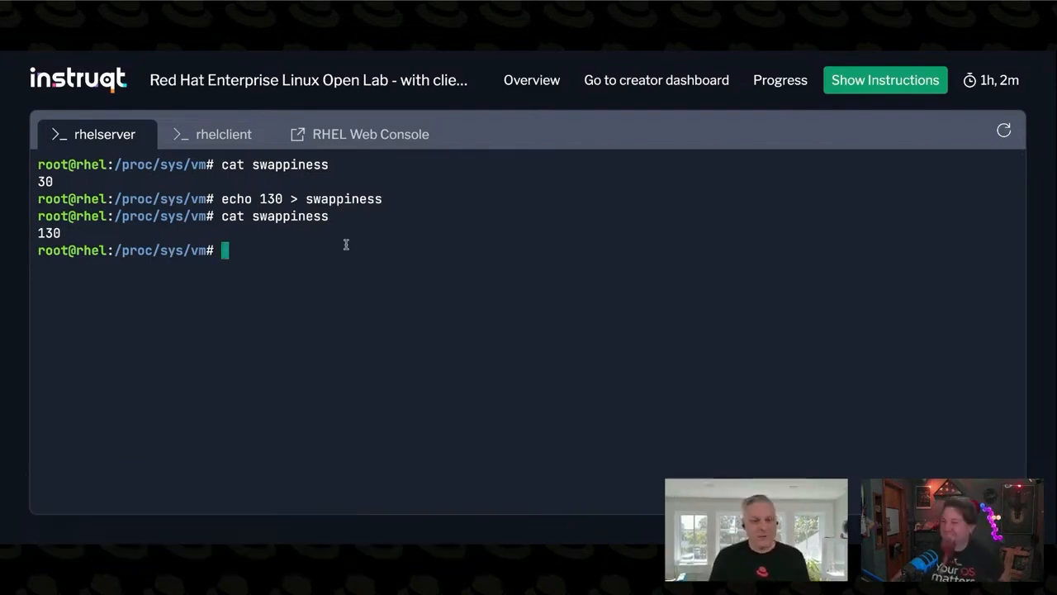
pyautogui.write('clear')
# Clear the screen, list /proc/sys/vm with ls, and copy 'drop_caches'.
pyautogui.press('Return')
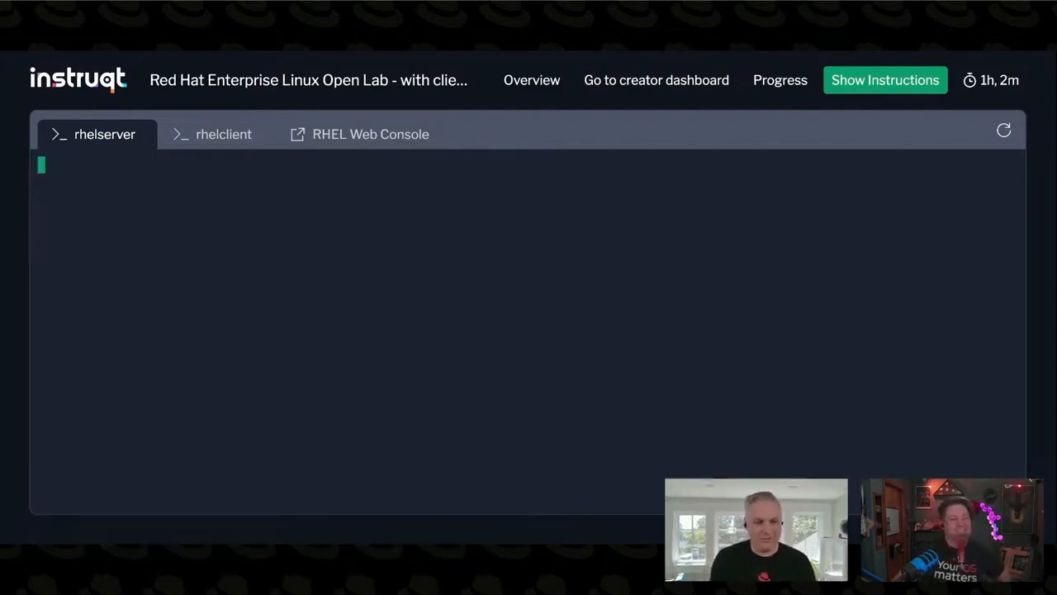
pyautogui.write('ls')
pyautogui.press('Return')
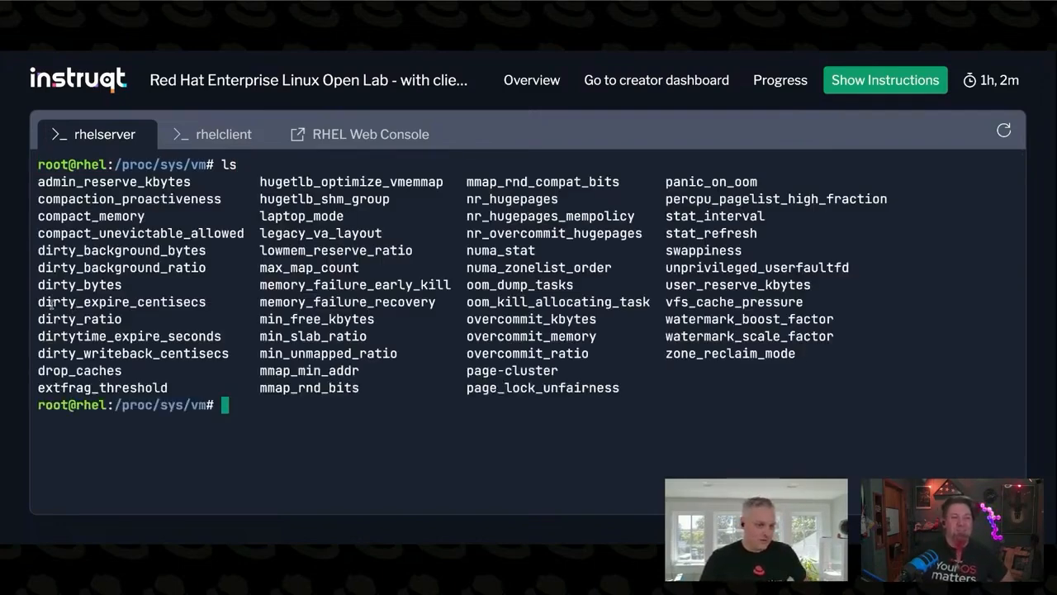
pyautogui.doubleClick(79, 370)
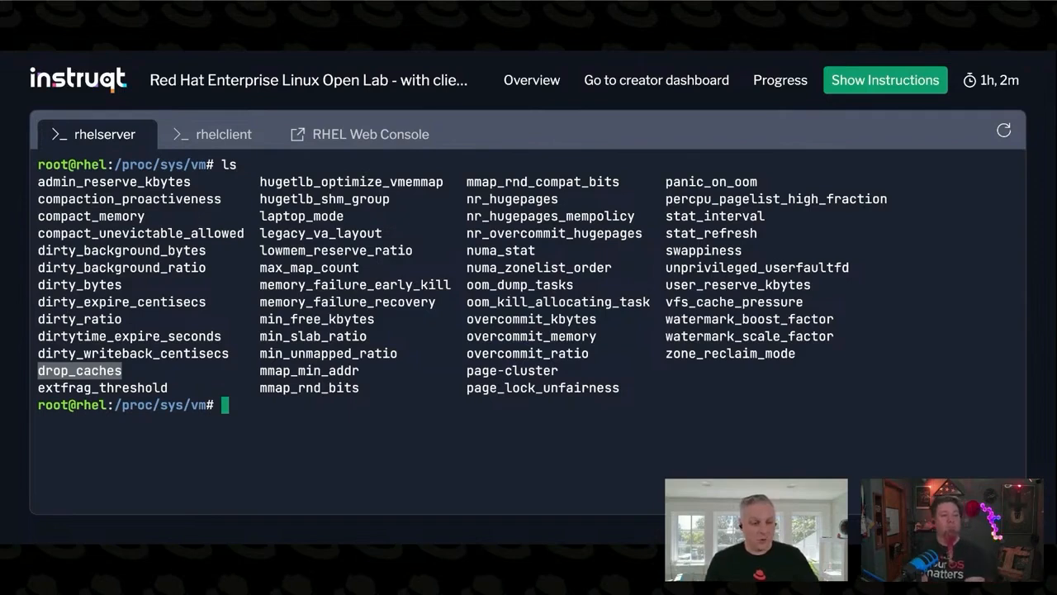
pyautogui.write('clear')
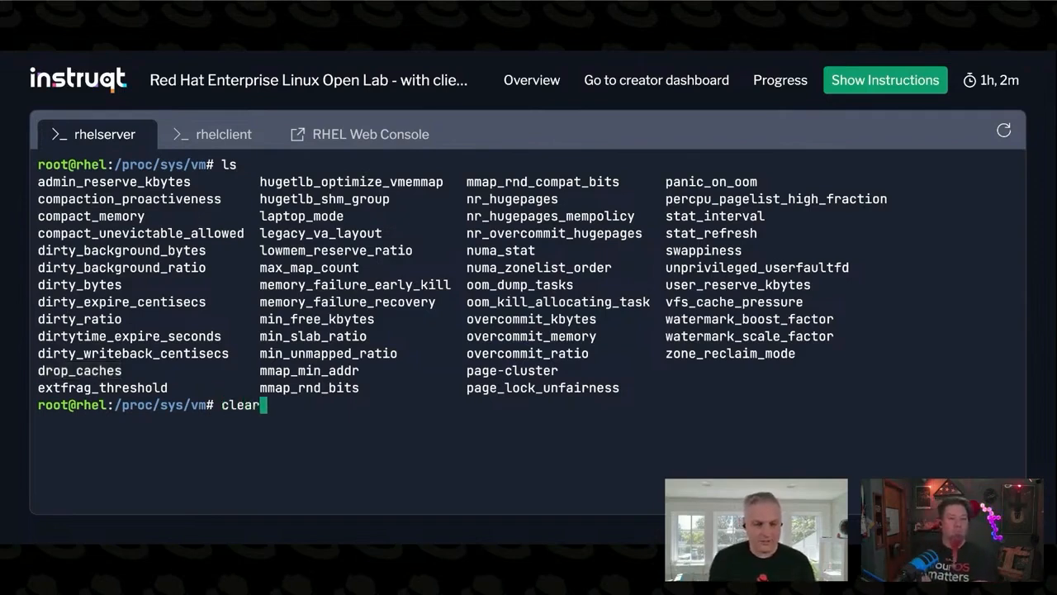
# Run free on a cleared terminal and highlight the buff/cache value 699708.
pyautogui.press('Return')
pyautogui.write('free')
pyautogui.press('Return')
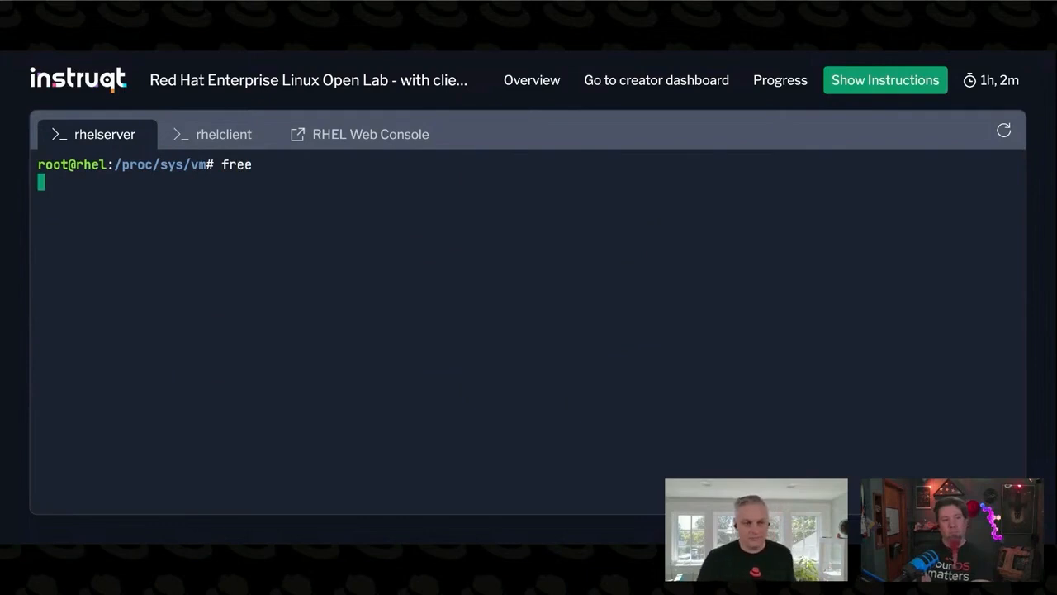
pyautogui.moveTo(489, 199); pyautogui.dragTo(560, 199)
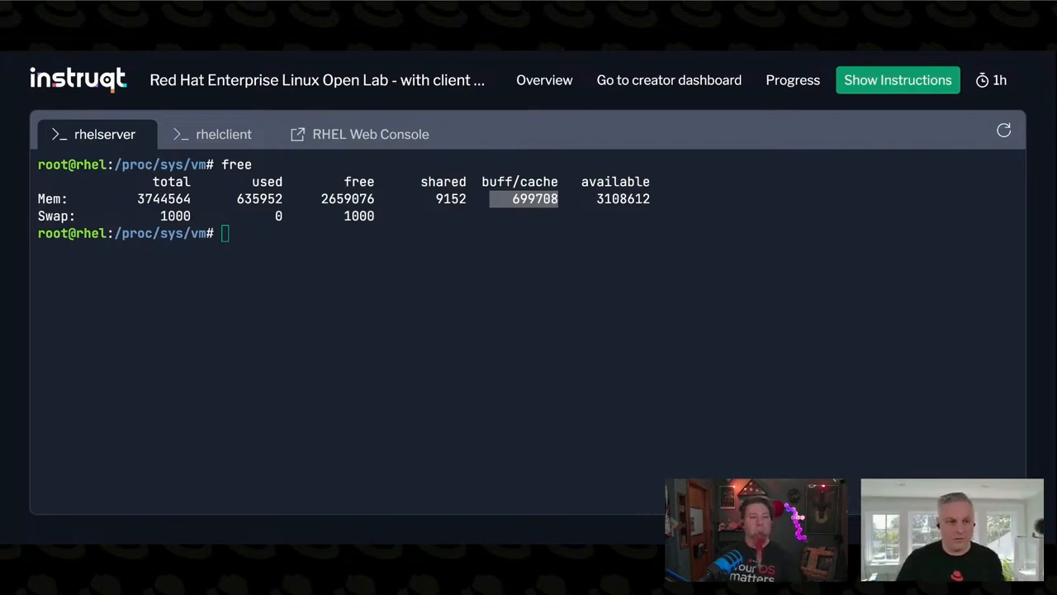
# Run echo 3 > drop_caches, then free to show buff/cache fallen to 123964.
pyautogui.click(362, 339)
pyautogui.write('echo ')
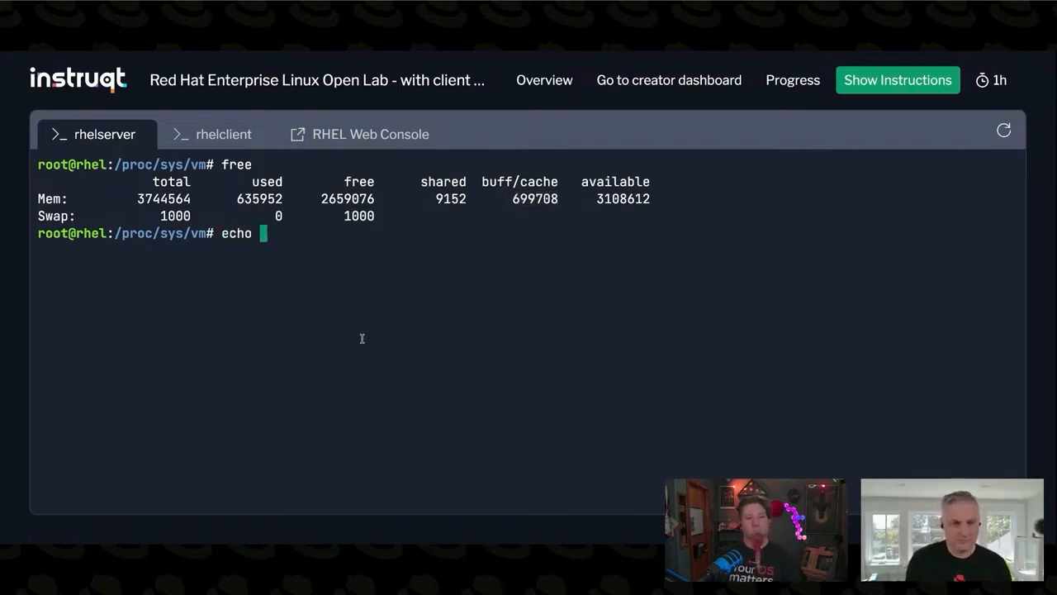
pyautogui.write('3 > dr')
pyautogui.press('Tab')
pyautogui.press('Return')
pyautogui.write('free')
pyautogui.press('Return')
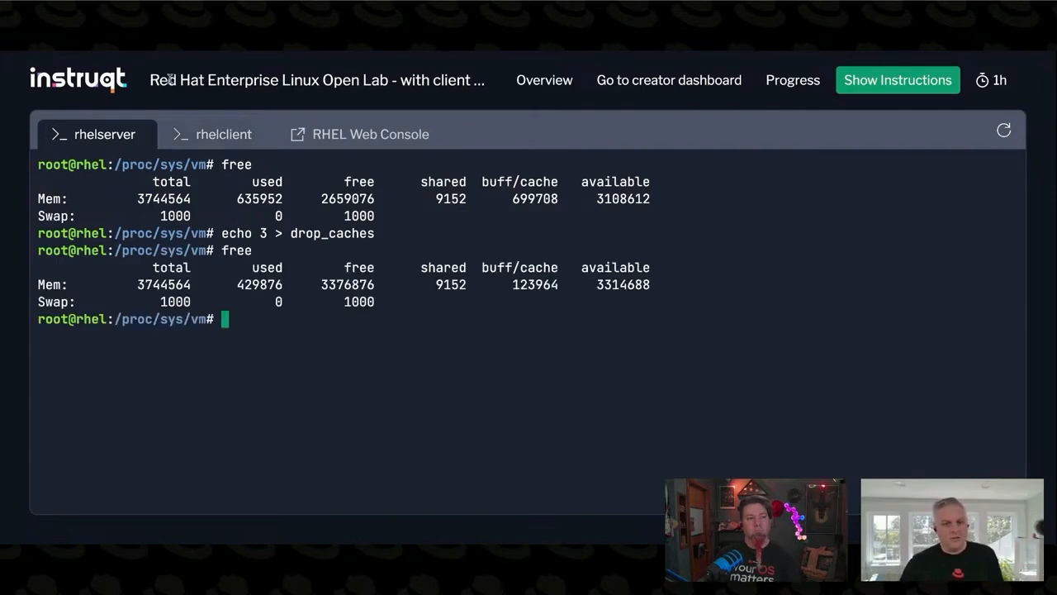